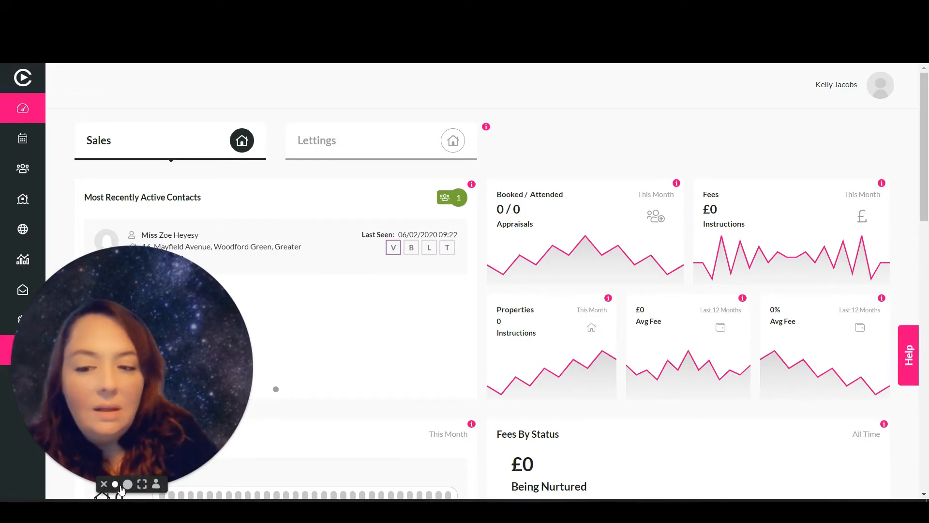
# Shrink the webcam bubble and switch to Excel's 'csv file format' sheet with its Salutation–Post Code headers
pyautogui.click(116, 485)
pyautogui.click(317, 516)
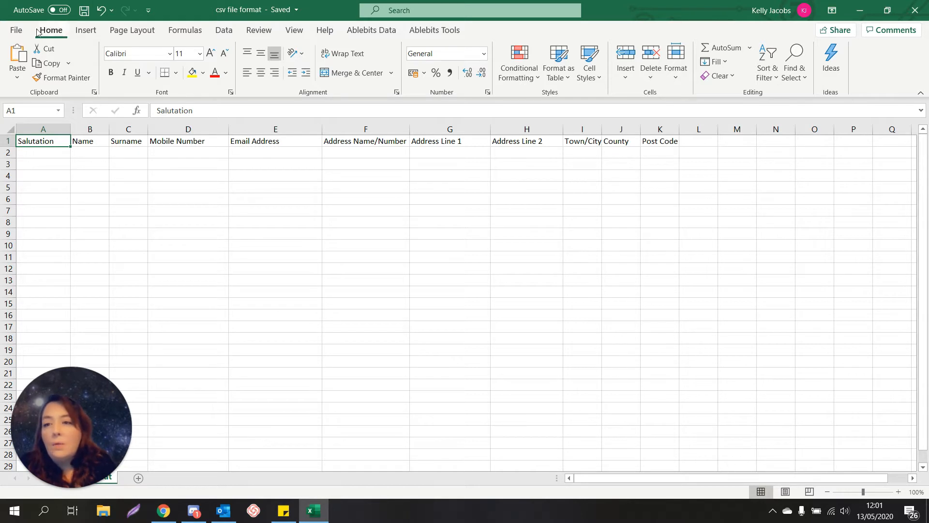
# Save the sheet as CSV (Comma delimited) on the Desktop, replacing the existing 'csv file format' file
pyautogui.click(14, 32)
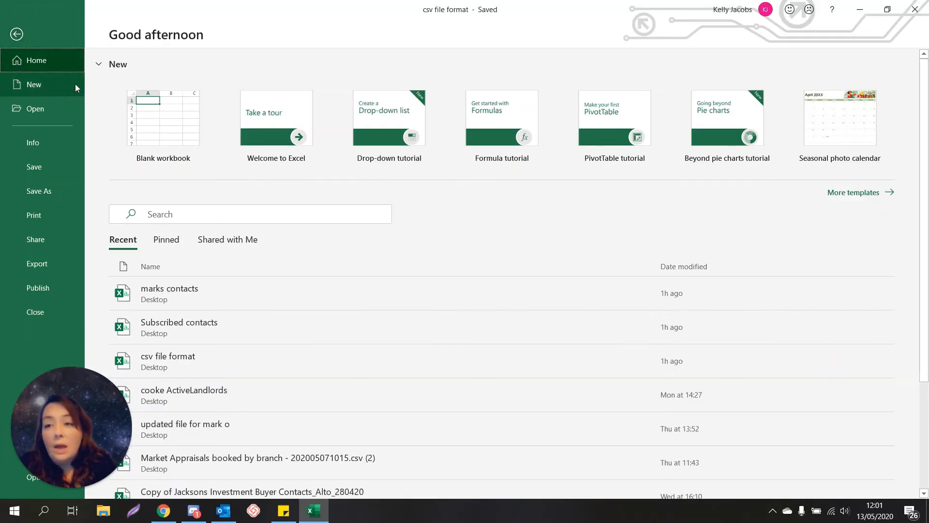
pyautogui.click(44, 192)
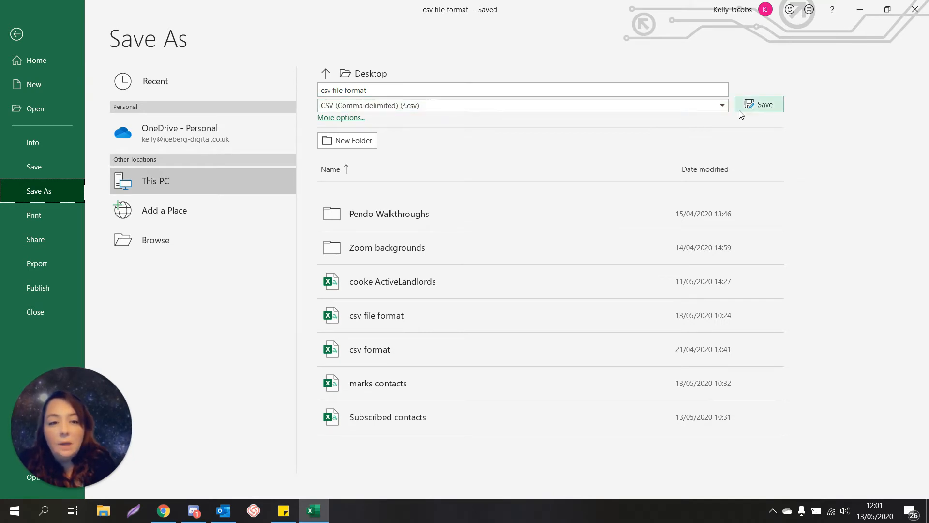
pyautogui.click(755, 108)
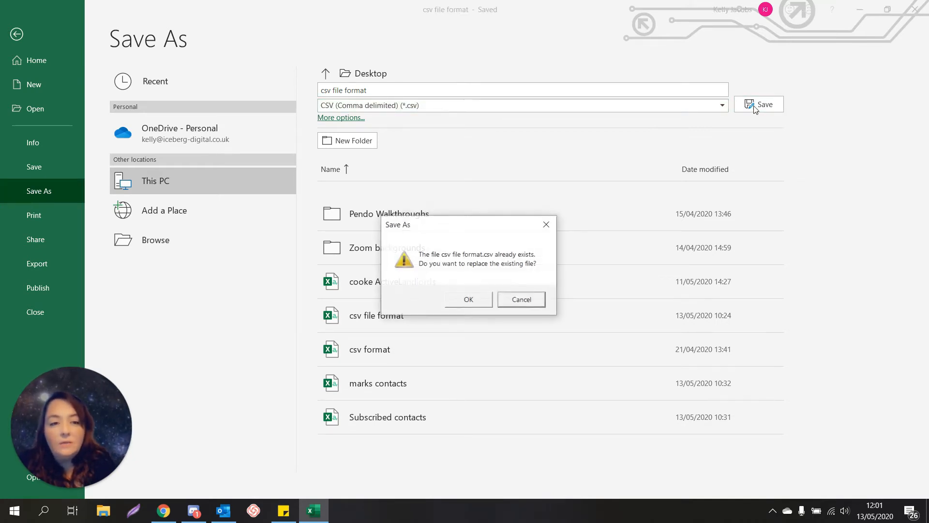
pyautogui.click(469, 299)
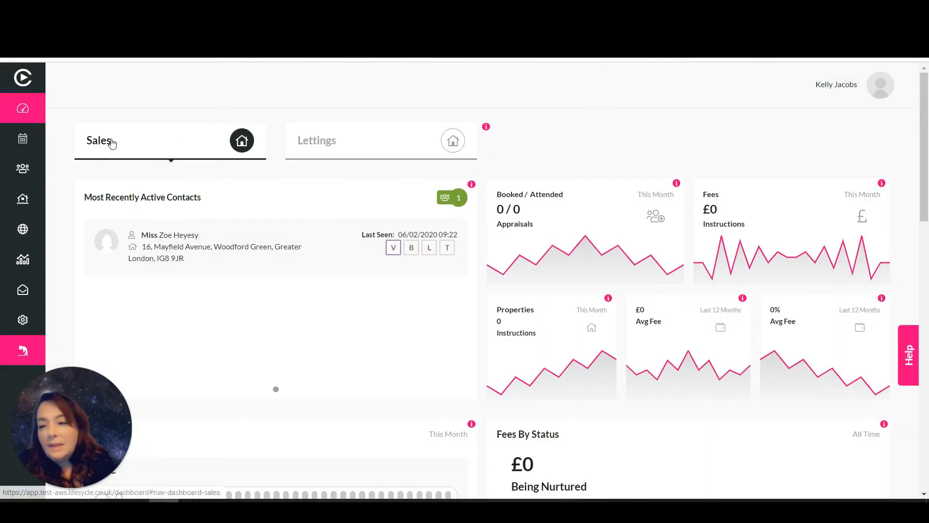
# Open the Upload CSV dialog from the Contacts page
pyautogui.click(22, 167)
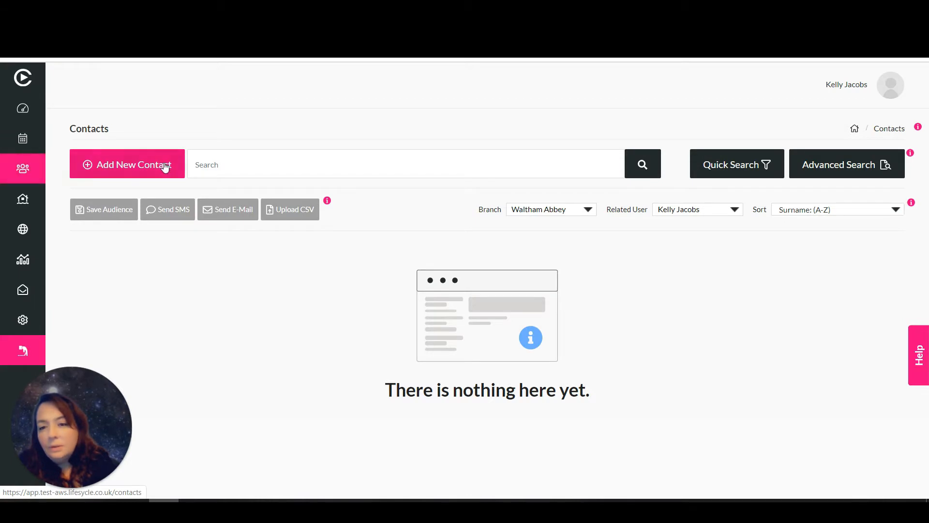
pyautogui.click(283, 219)
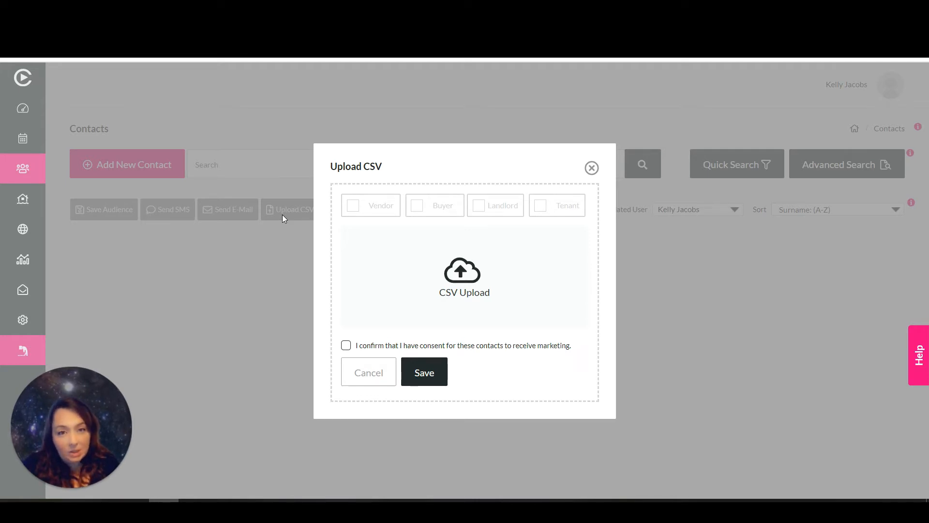
# Upload 'csv file format' as Vendor contacts with the marketing consent box ticked, and save
pyautogui.click(358, 206)
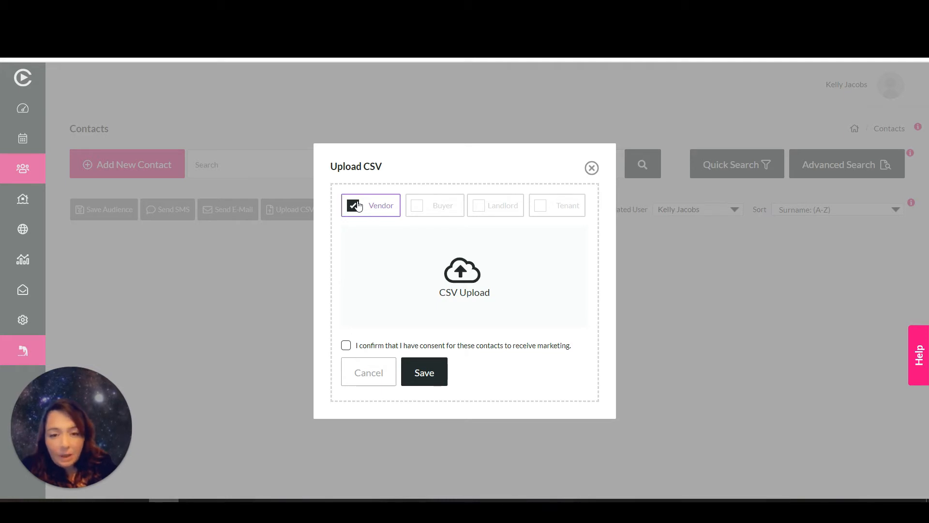
pyautogui.click(493, 271)
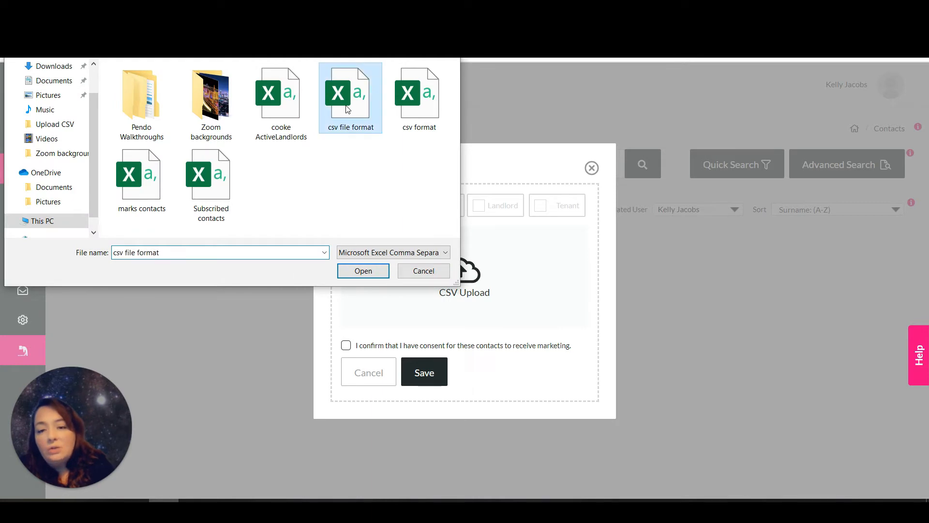
pyautogui.doubleClick(345, 101)
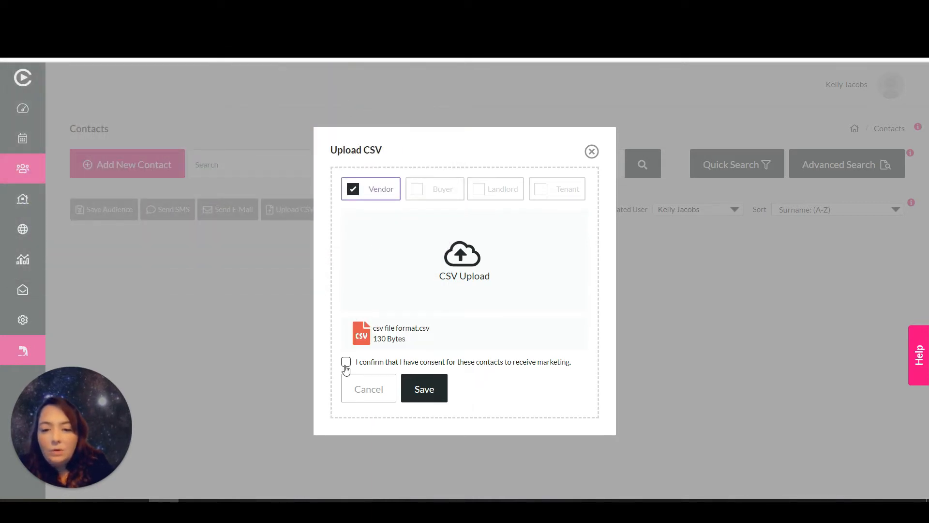
pyautogui.click(346, 363)
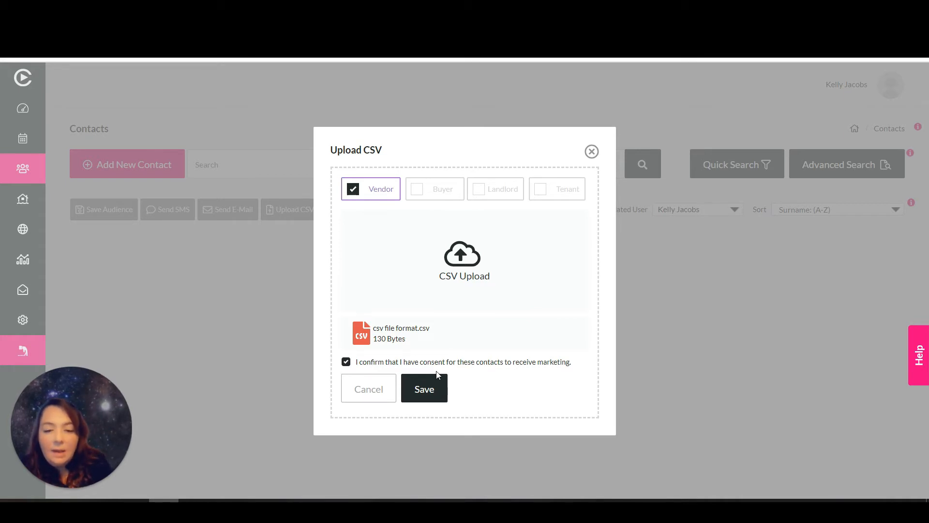
pyautogui.click(439, 385)
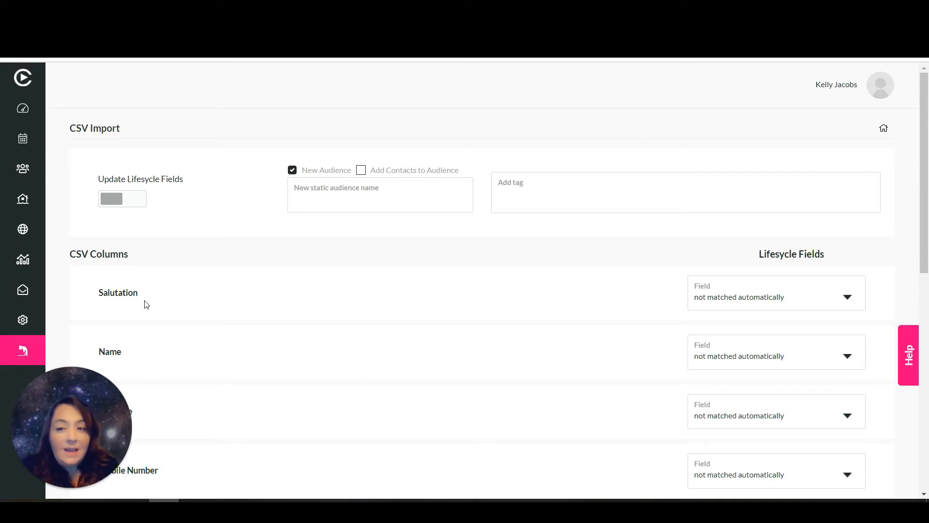
# Turn on the Update Lifecycle Fields toggle for the CSV import
pyautogui.click(122, 200)
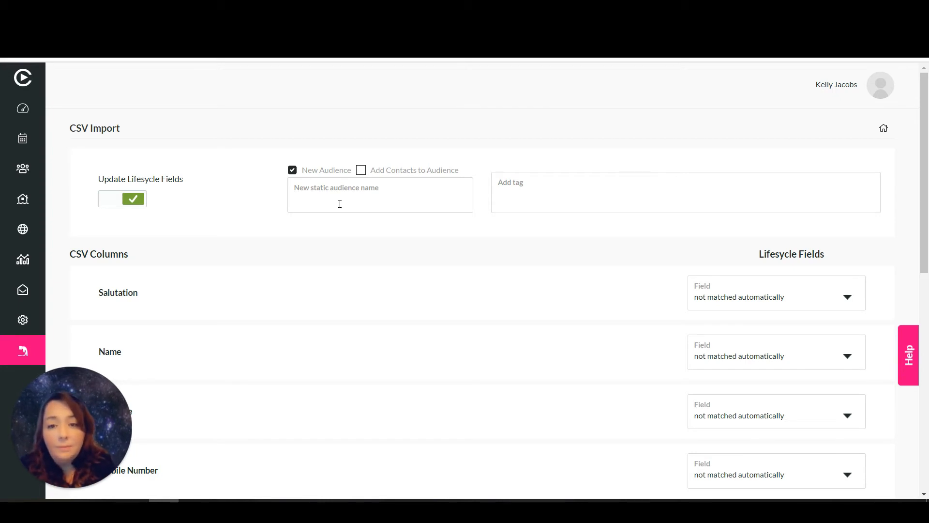
# Enter 'vendors 13.05.2020' as the new static audience name and add the tag 'viewing forms'
pyautogui.write('vend')
pyautogui.press('BackSpace')
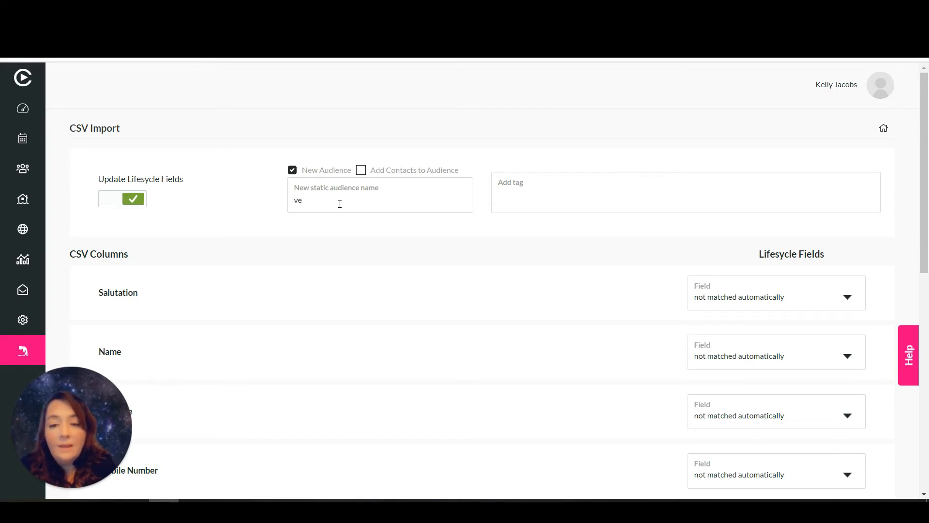
pyautogui.write('ndors ')
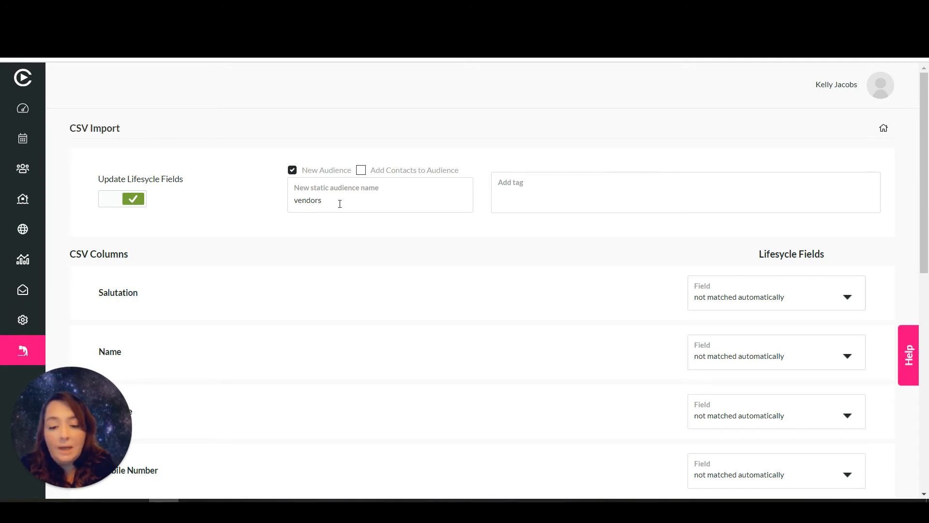
pyautogui.write('13.0')
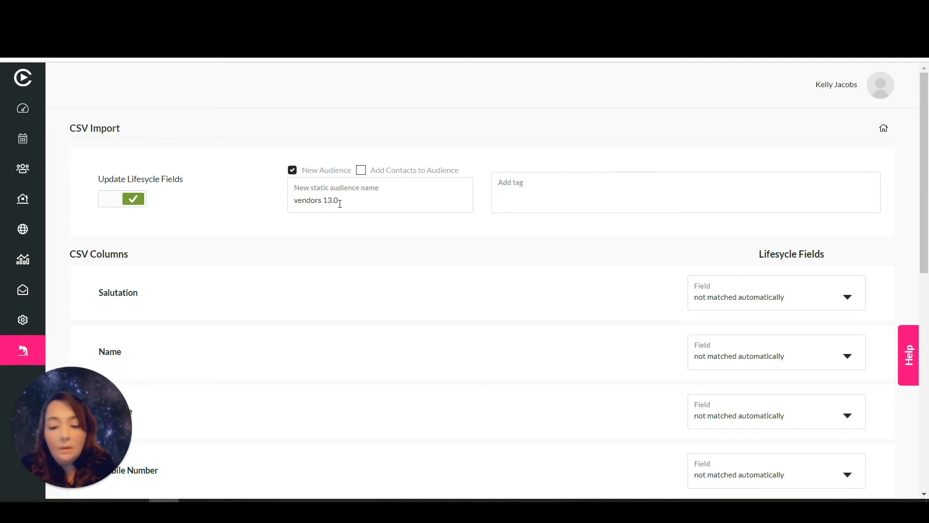
pyautogui.write('5.2020')
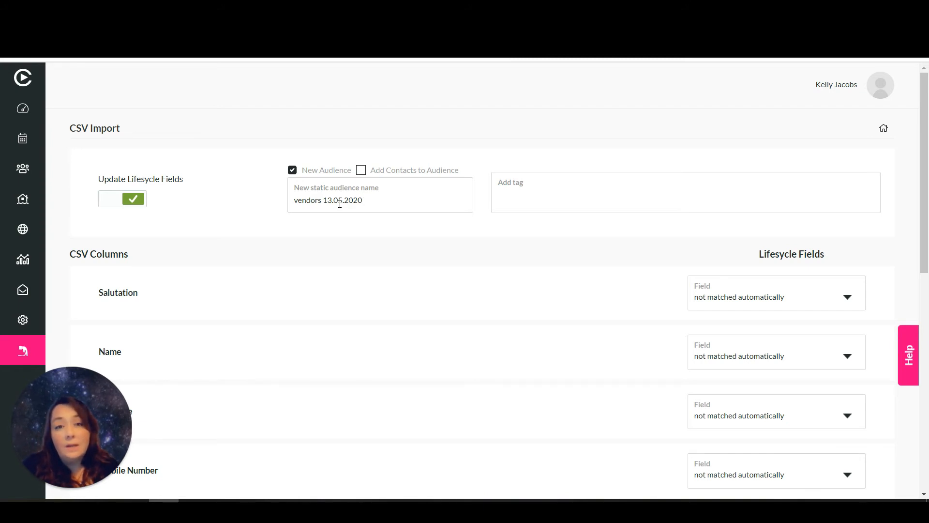
pyautogui.press('Tab')
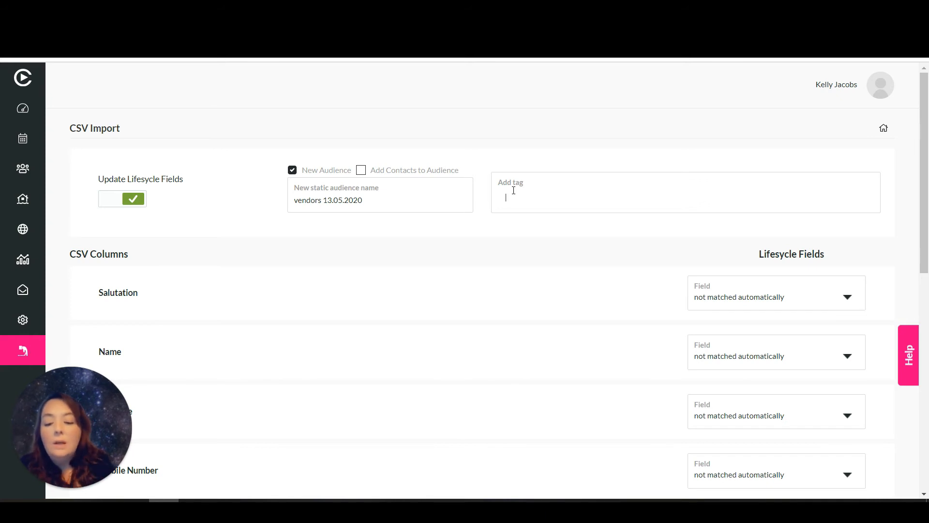
pyautogui.write('v')
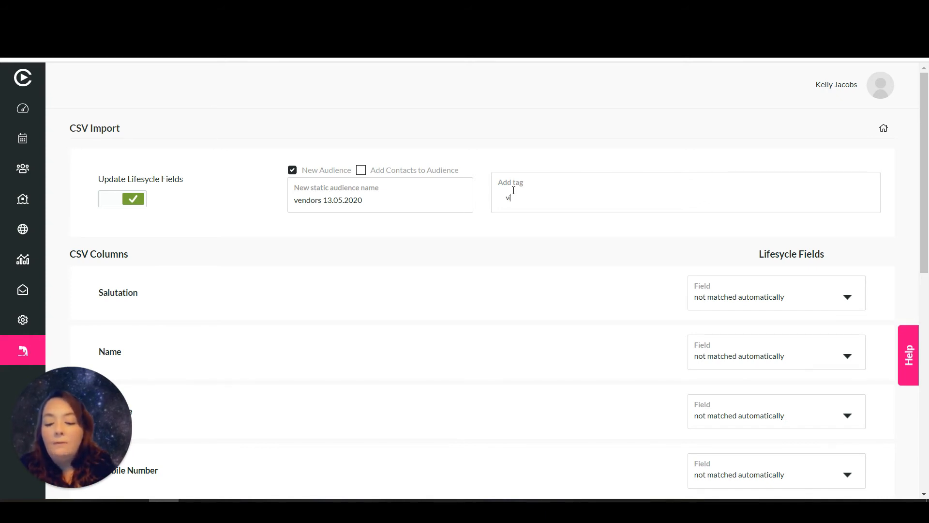
pyautogui.write('iewing forms')
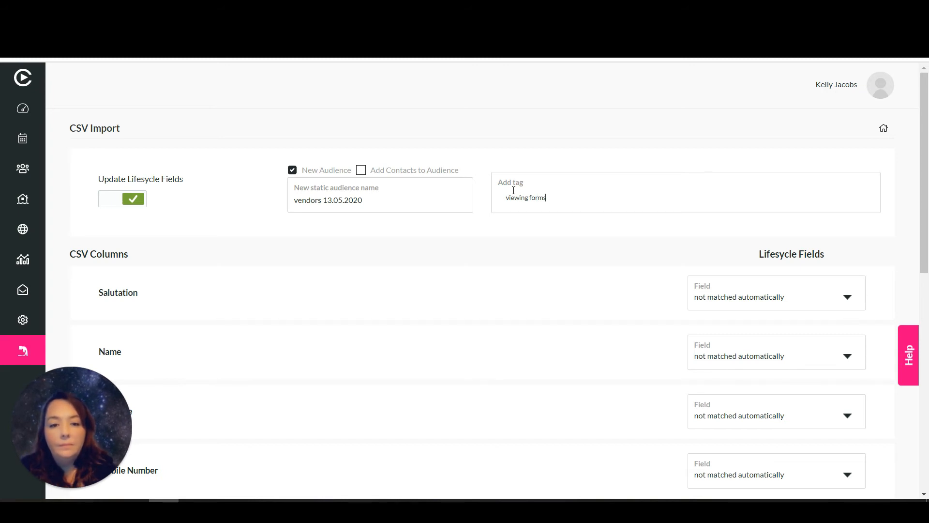
pyautogui.press('Return')
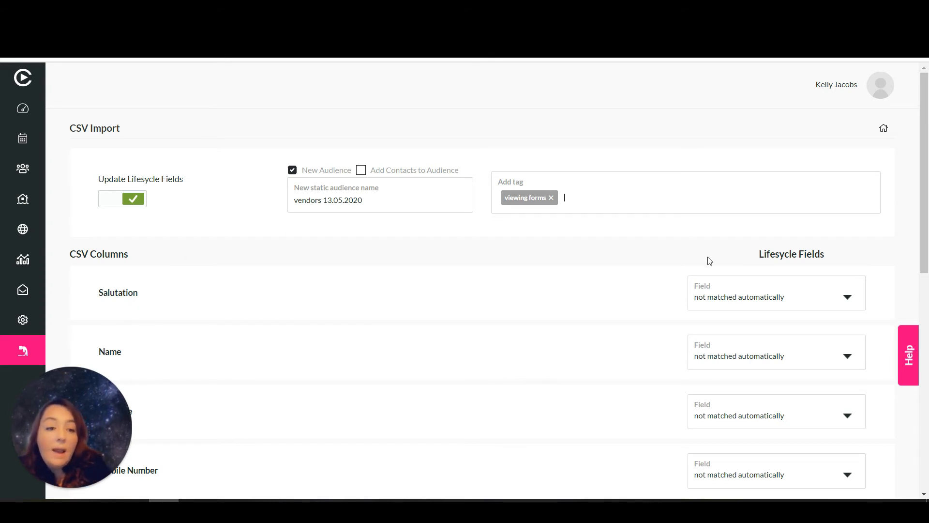
# Map the Salutation, Name and Surname columns to Salutation, First Name and Surname
pyautogui.click(733, 299)
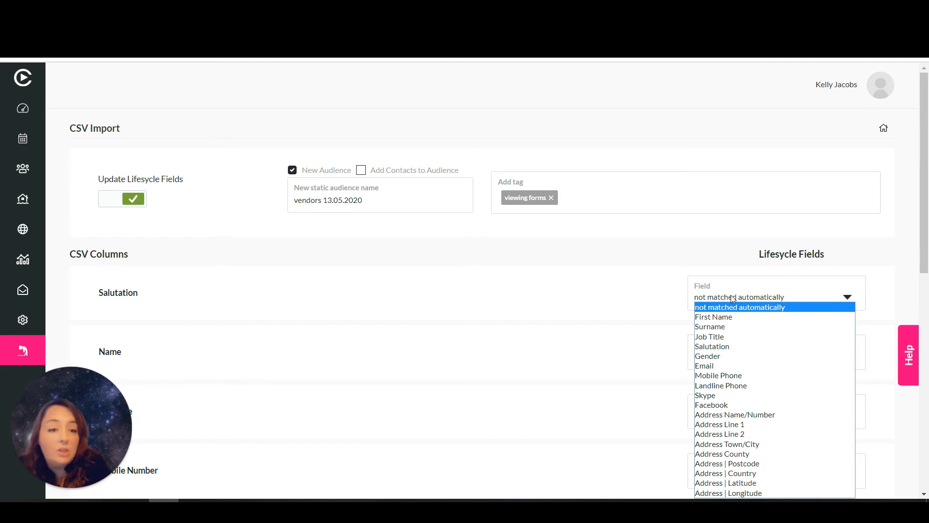
pyautogui.click(726, 347)
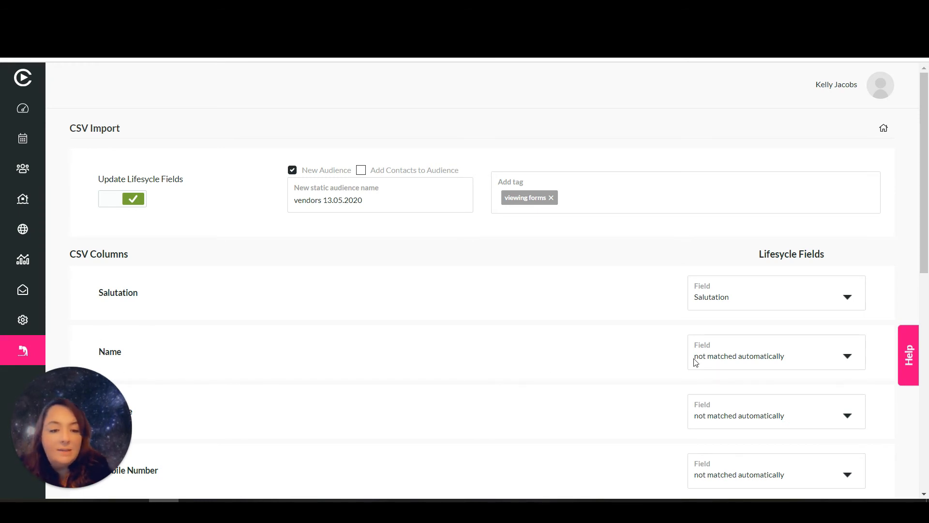
pyautogui.click(711, 359)
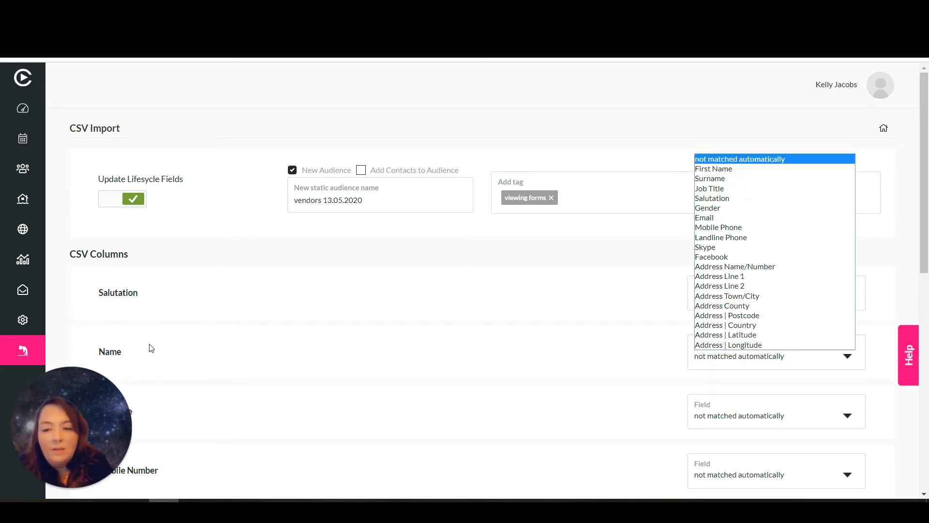
pyautogui.click(728, 170)
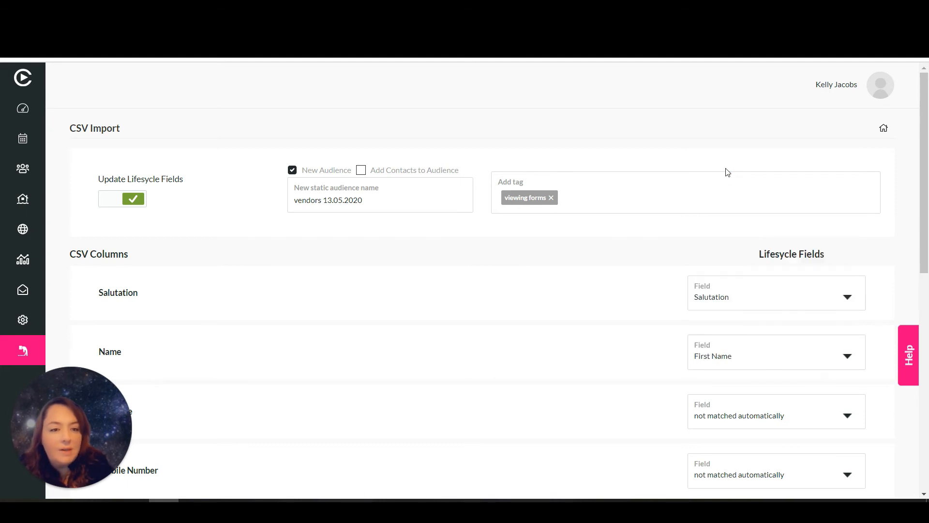
pyautogui.click(731, 414)
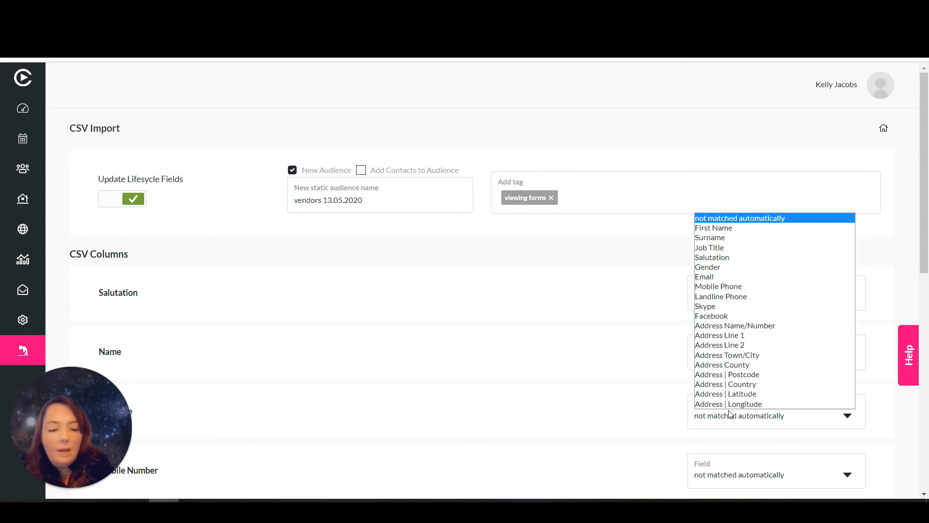
pyautogui.click(716, 239)
# Map Mobile Number to Mobile Phone and Email Address to Email
pyautogui.moveTo(927, 167); pyautogui.dragTo(927, 275)
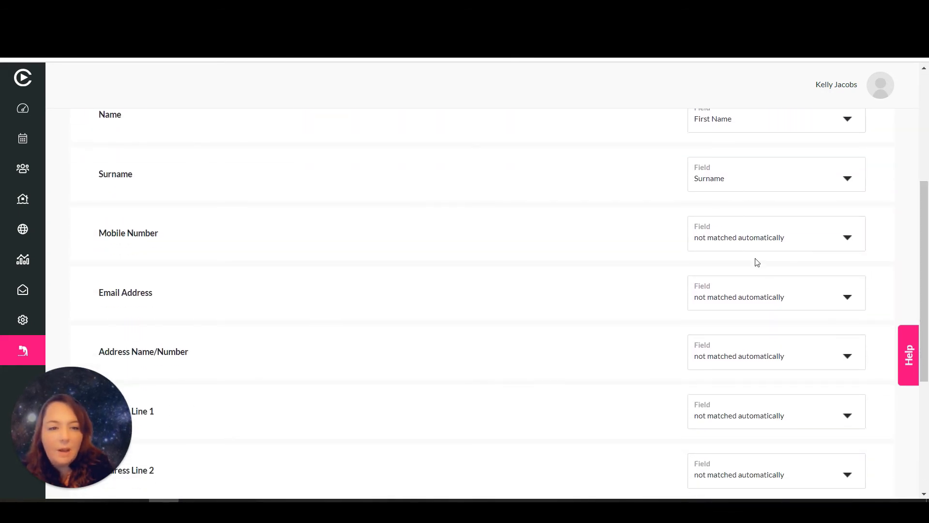
pyautogui.click(755, 240)
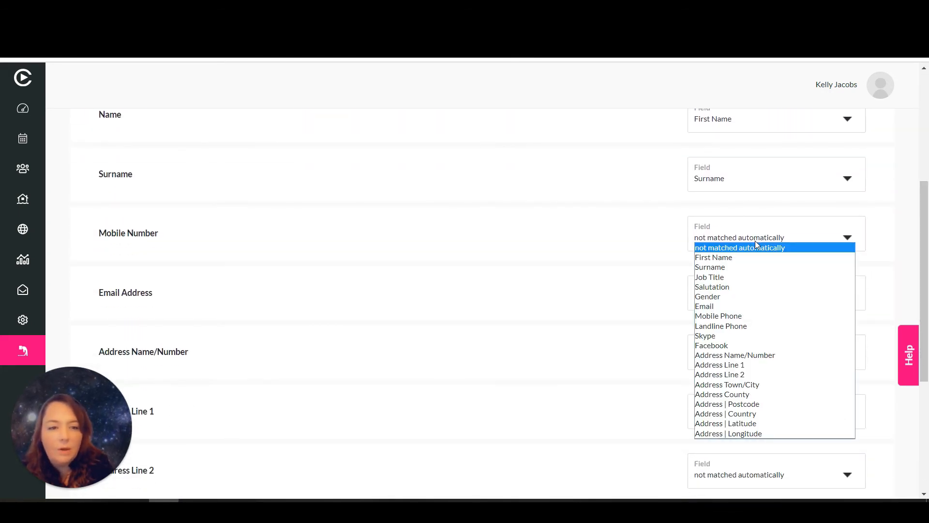
pyautogui.click(751, 315)
pyautogui.click(735, 298)
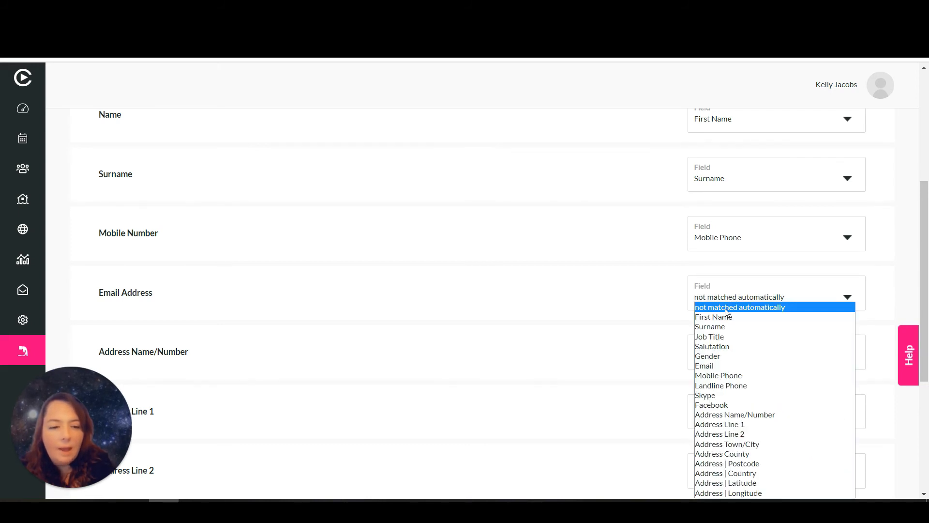
pyautogui.click(724, 367)
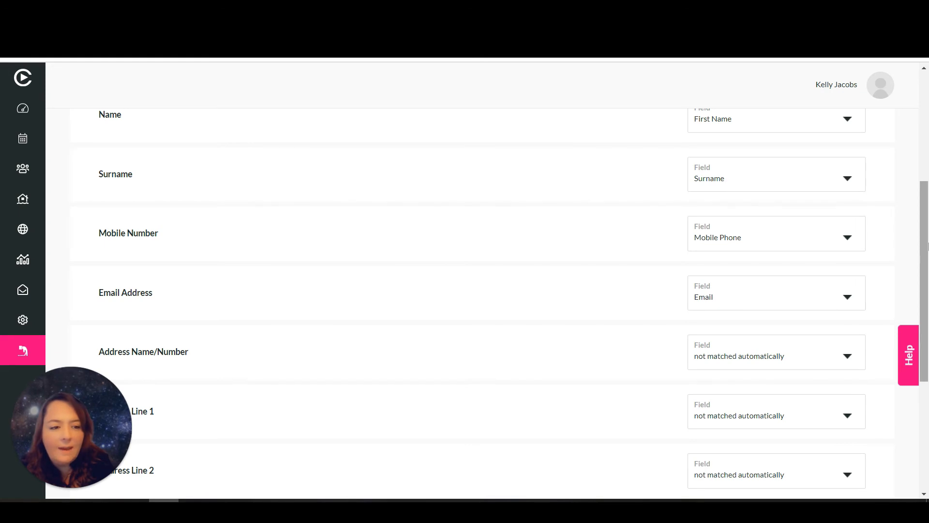
pyautogui.moveTo(928, 245); pyautogui.dragTo(927, 335)
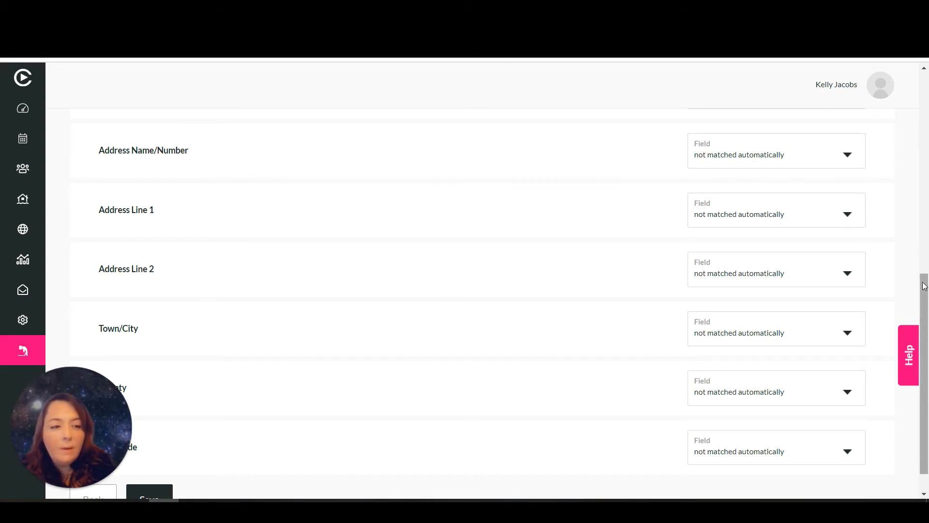
pyautogui.moveTo(925, 286); pyautogui.dragTo(926, 336)
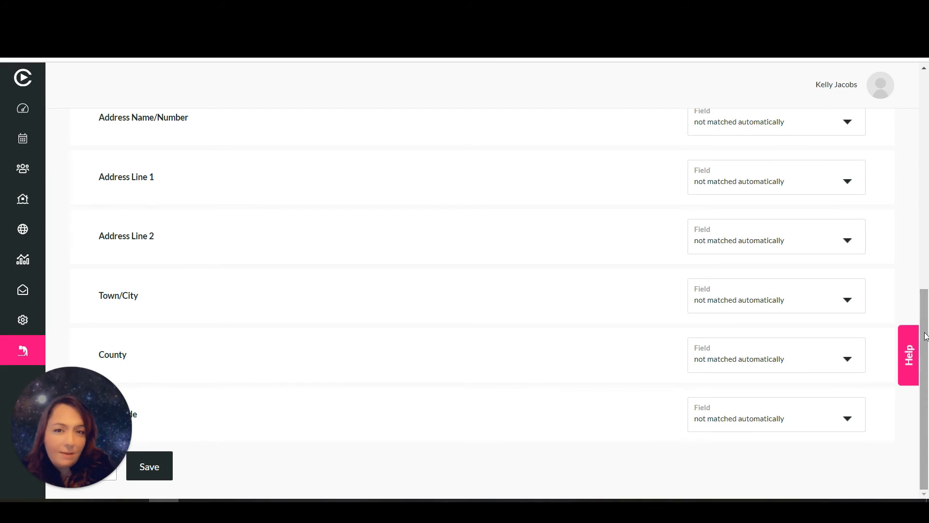
# Save the mapping to import the contacts, then open Marketing & Autopilot and dismiss its overview
pyautogui.click(144, 468)
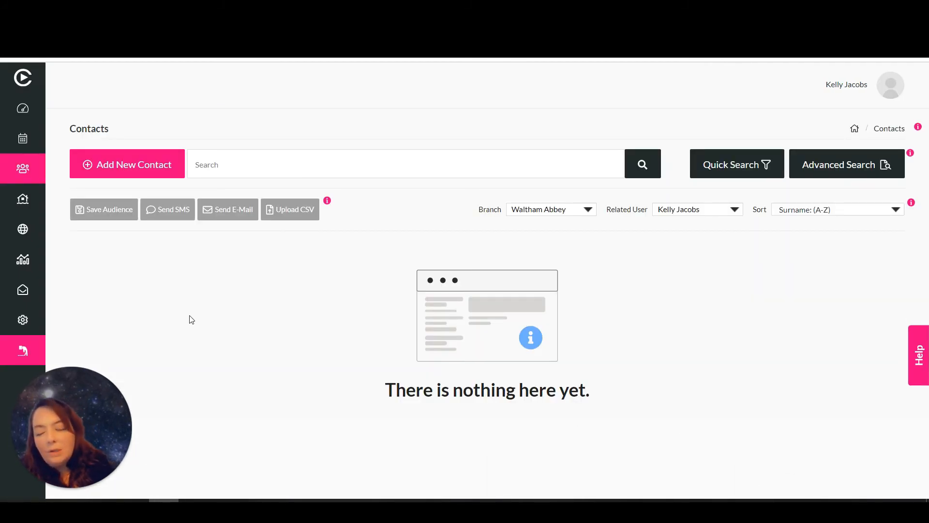
pyautogui.click(24, 230)
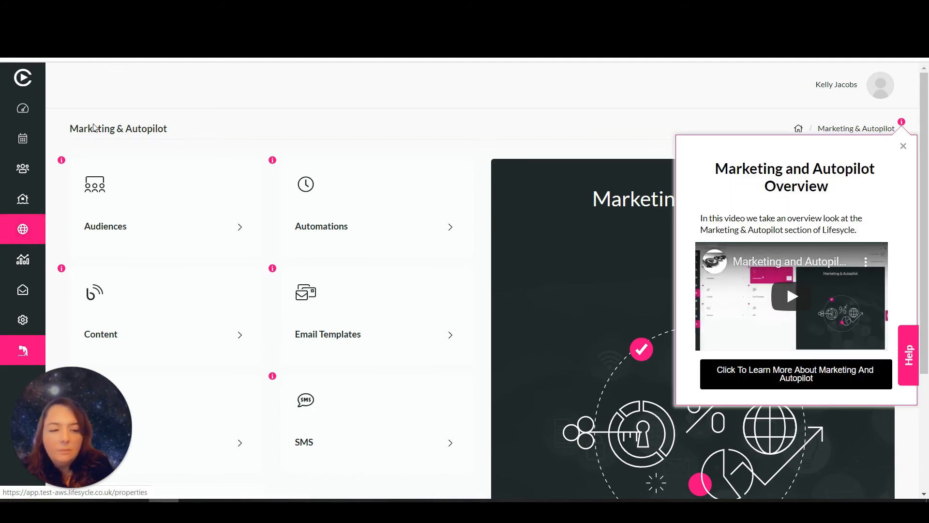
pyautogui.click(903, 146)
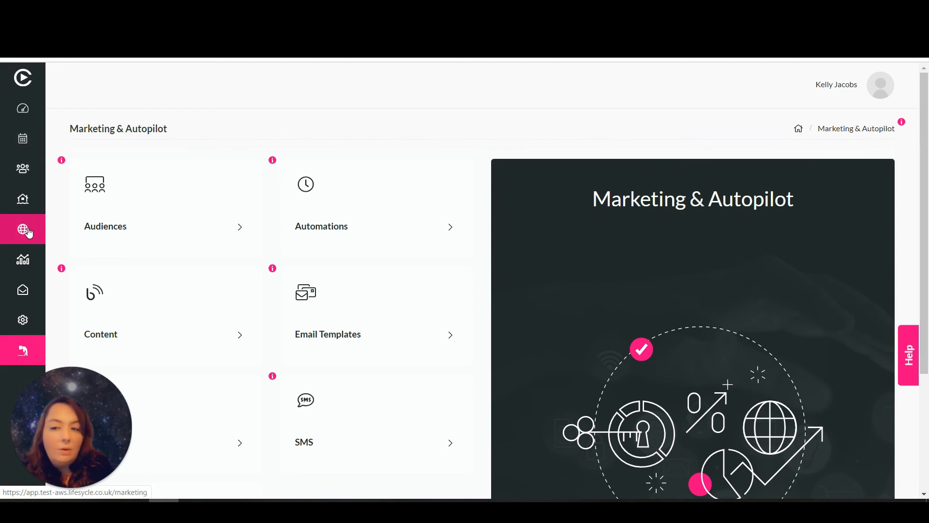
# Open Audiences, close the help modal, and scroll down to the 'vendors 13.05.2020' audience
pyautogui.click(149, 214)
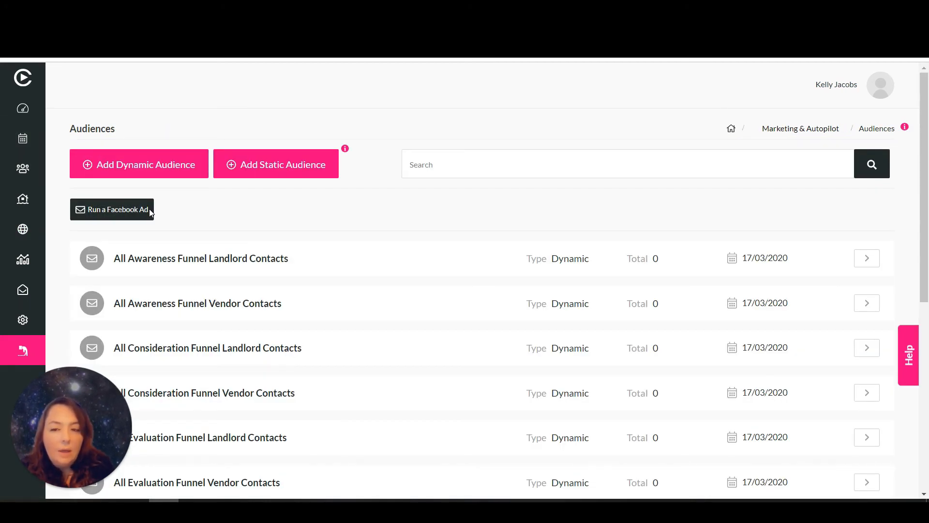
pyautogui.click(150, 210)
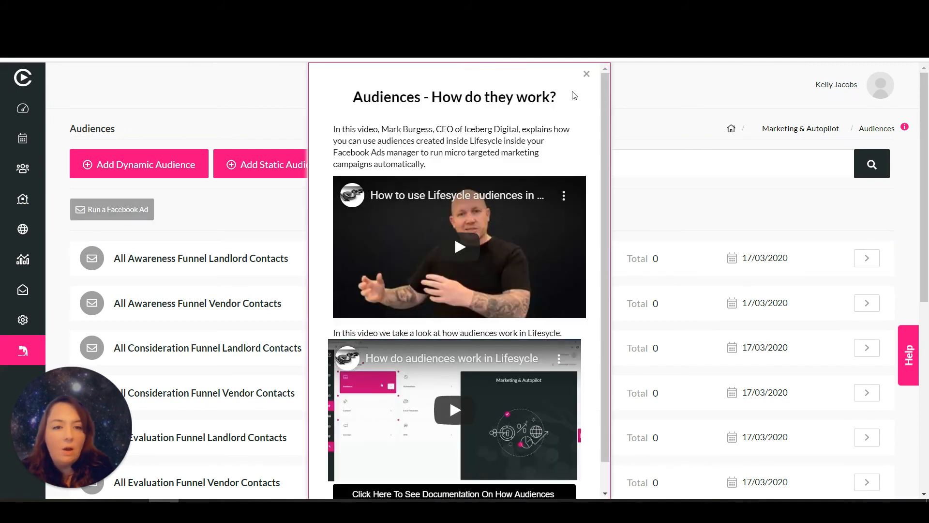
pyautogui.click(588, 74)
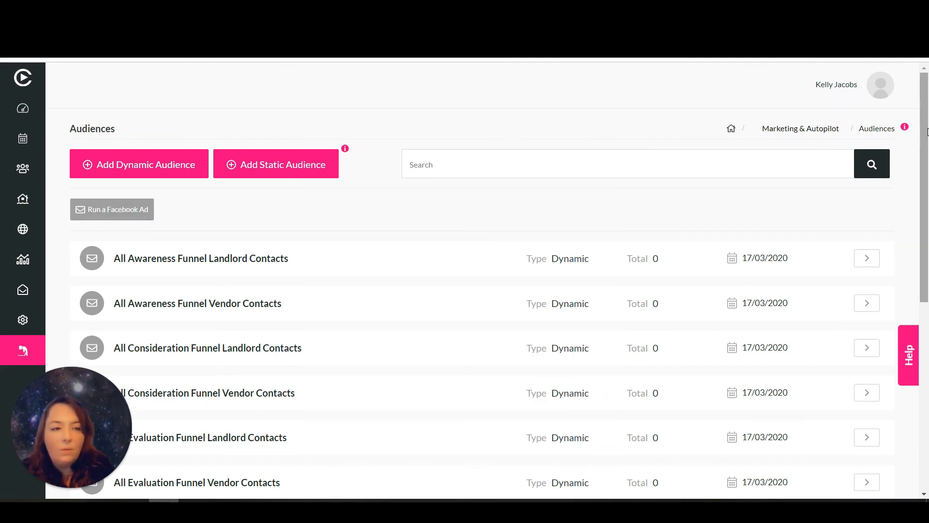
pyautogui.moveTo(926, 144); pyautogui.dragTo(927, 318)
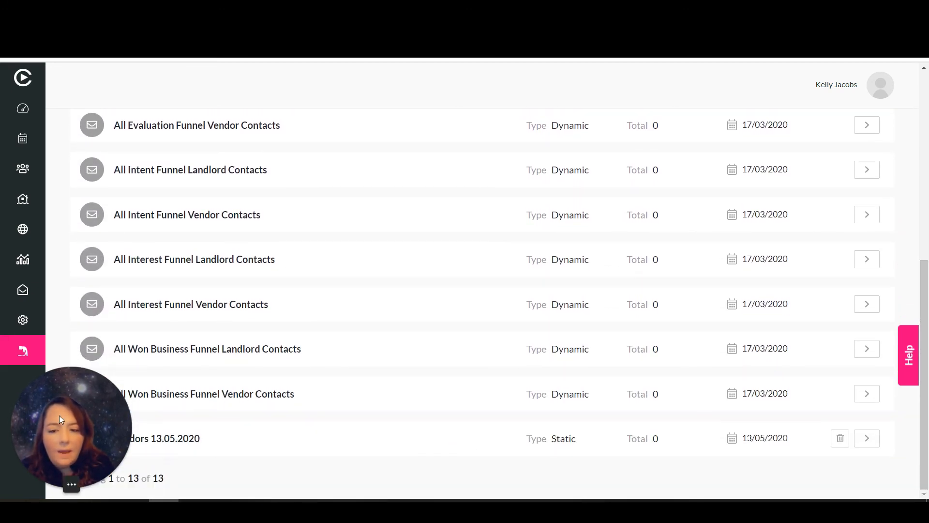
pyautogui.moveTo(54, 414); pyautogui.dragTo(821, 127)
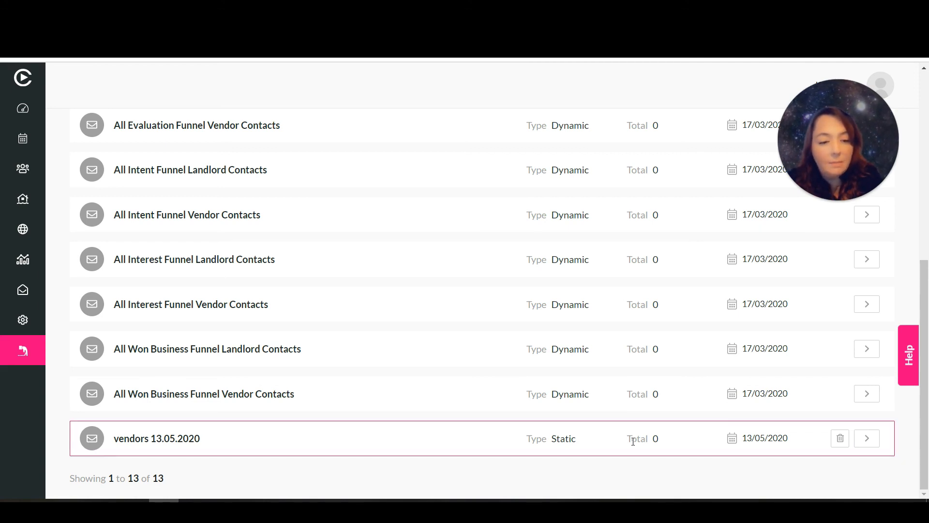
# Delete the 'vendors 13.05.2020' audience, then open All Won Business Funnel Landlord Contacts and go back
pyautogui.click(841, 439)
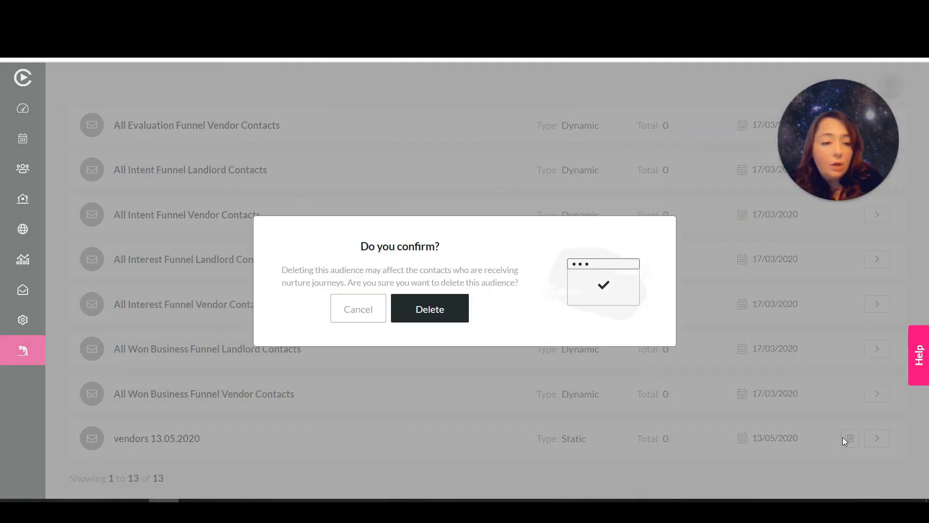
pyautogui.click(453, 309)
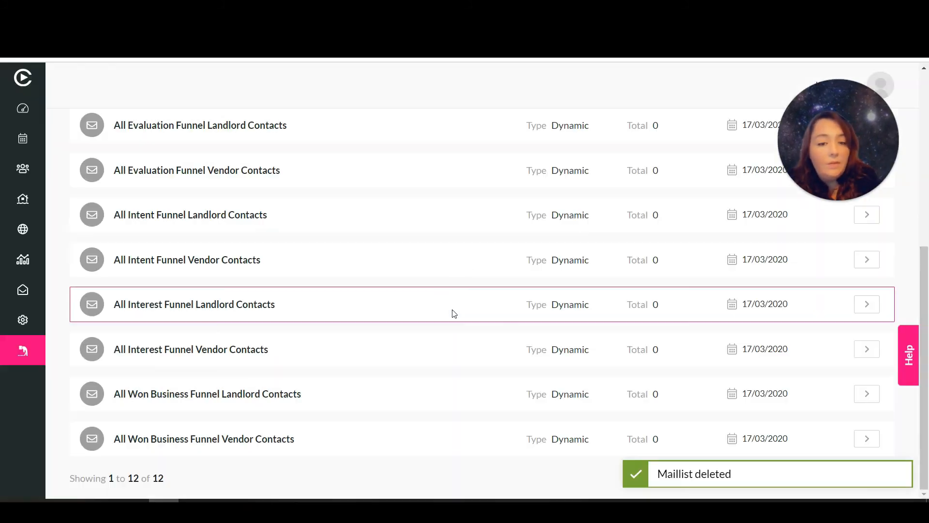
pyautogui.click(868, 395)
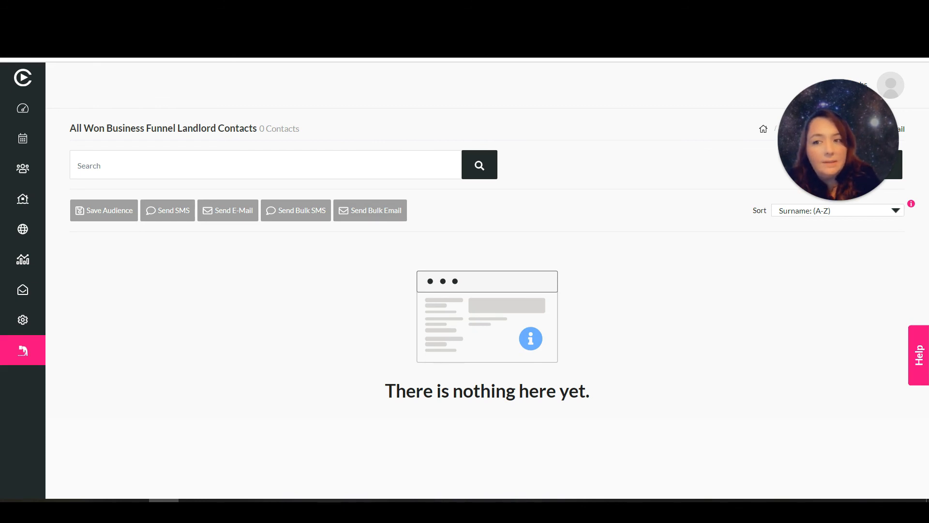
pyautogui.hotkey('alt', 'Left')
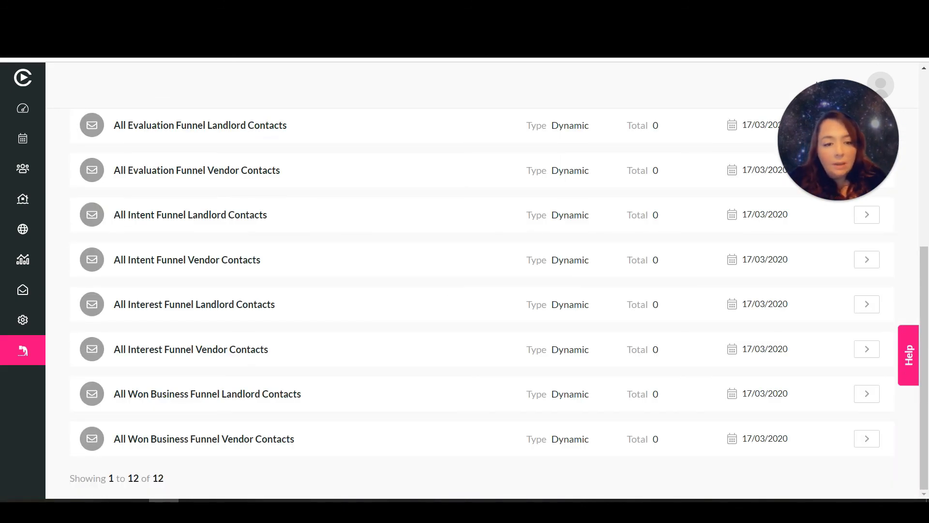